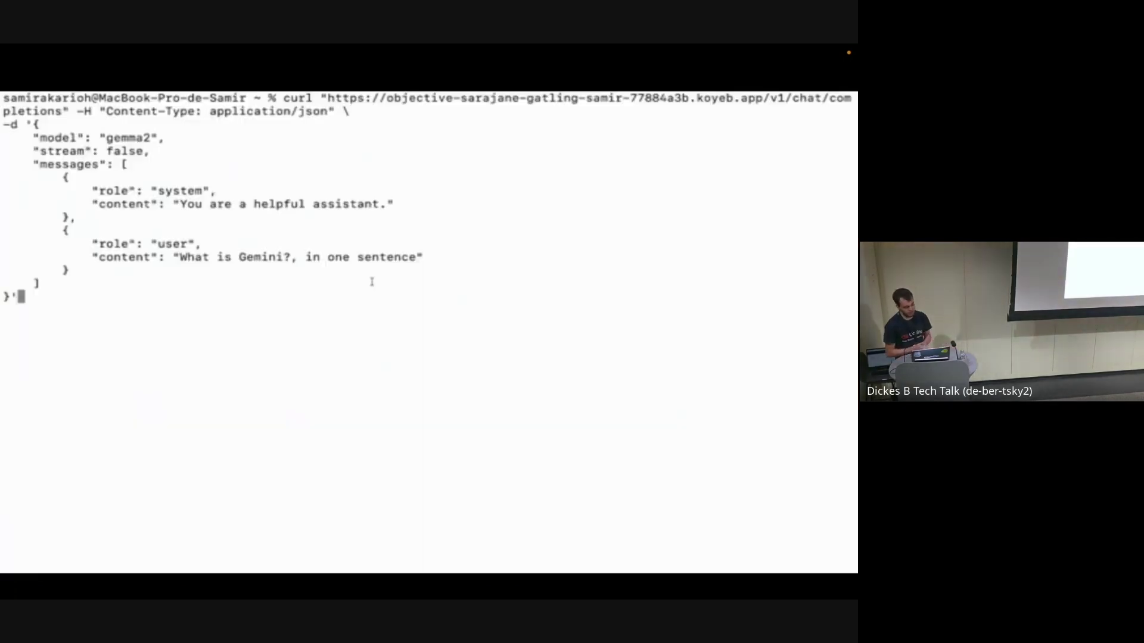
Finish the slides up to the demo point and hand over to the Terminal with the curl request
key(Return)
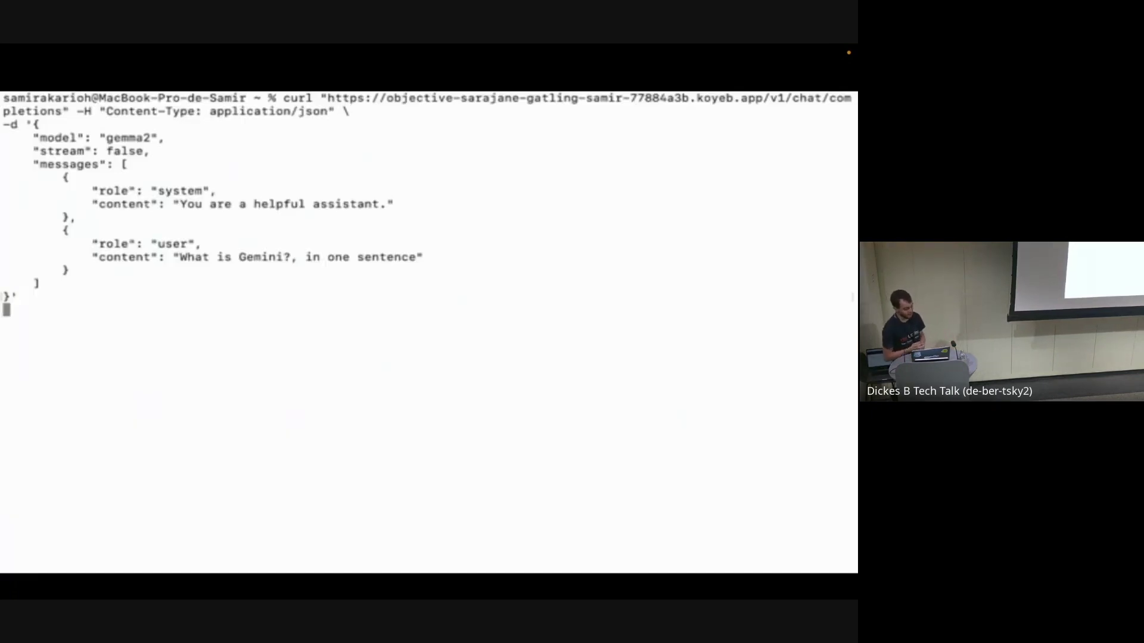
Send the gemma2 chat-completions curl with "stream": false, then again with "stream": true to get SSE chunks
key(ctrl+l)
key(Up)
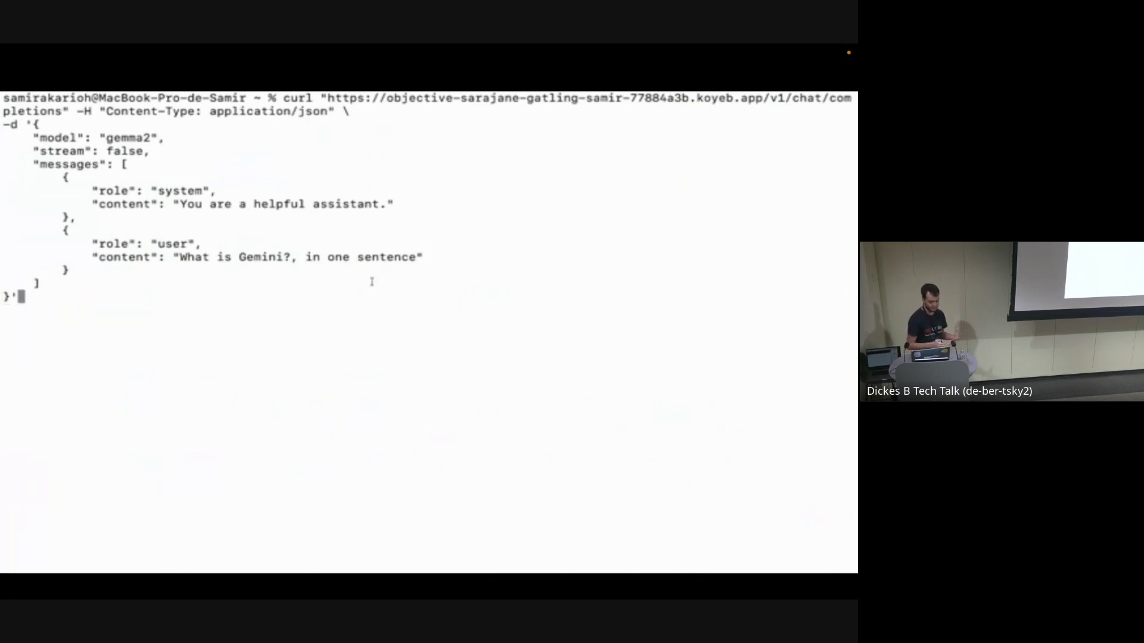
key(Return)
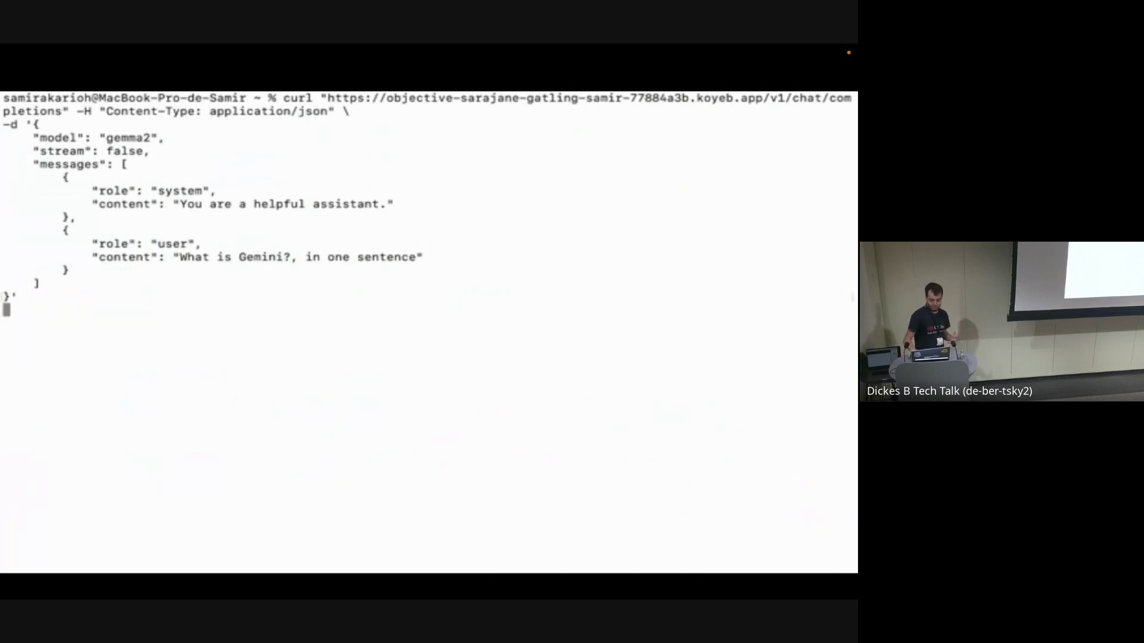
key(ctrl+l)
key(Up)
key(Up)
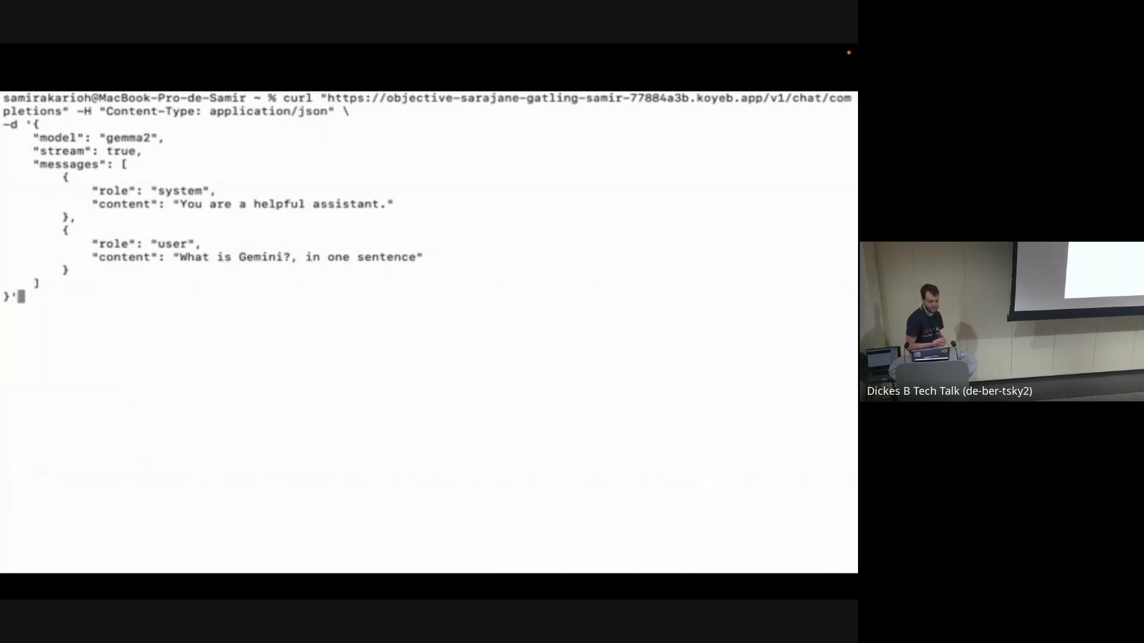
key(Return)
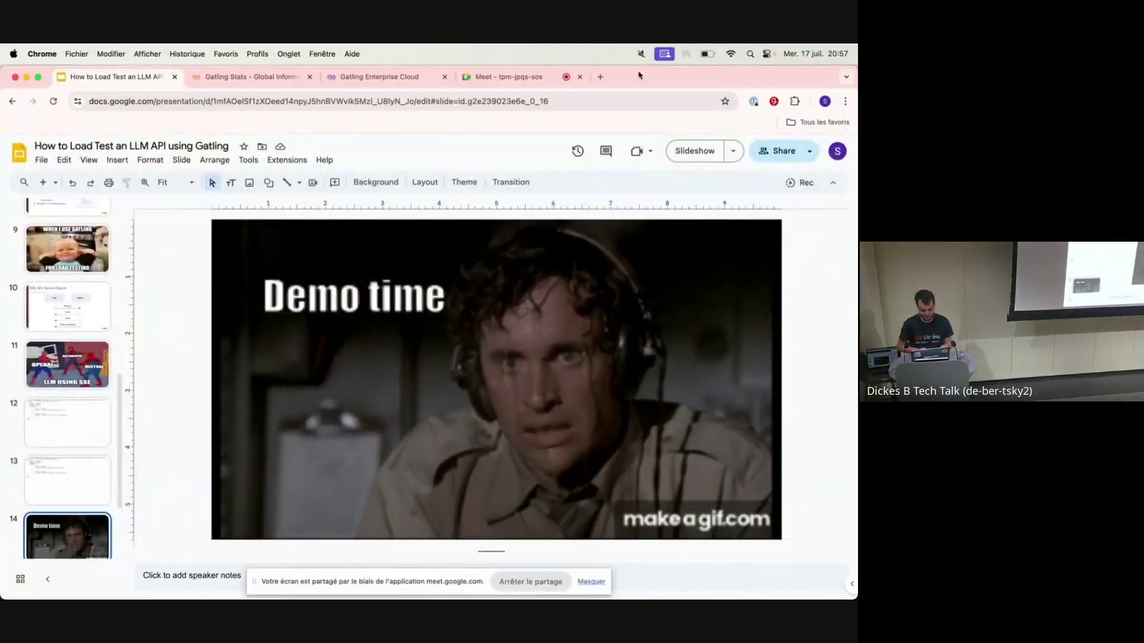
key(super+Tab)
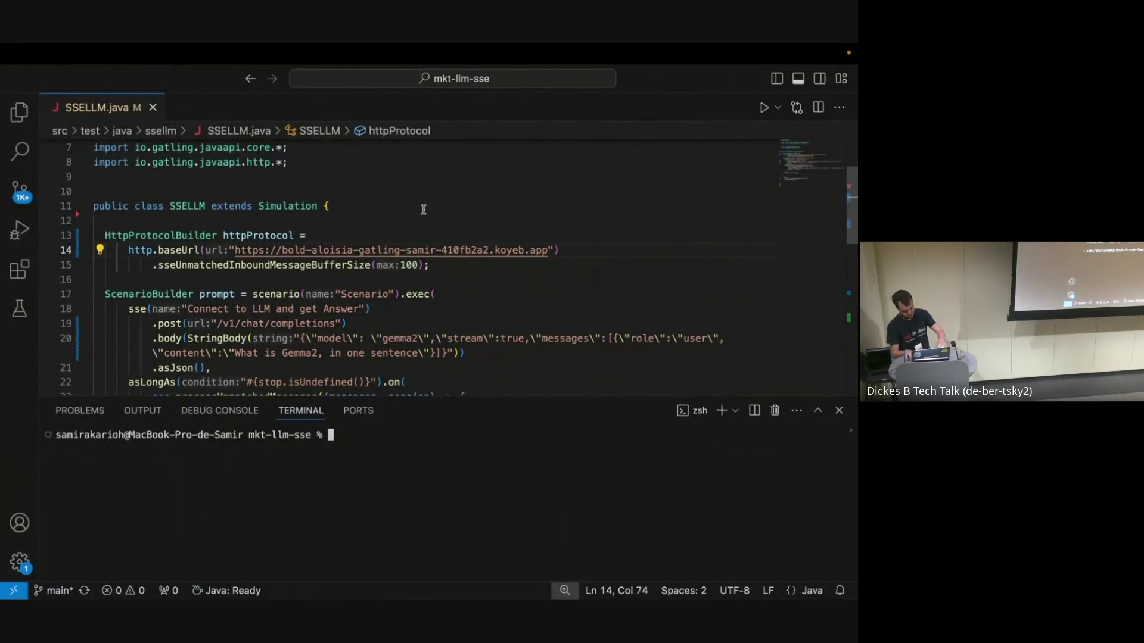
Enlarge the editor and walk through the SSELLM.java SSE scenario code
key(super+equal)
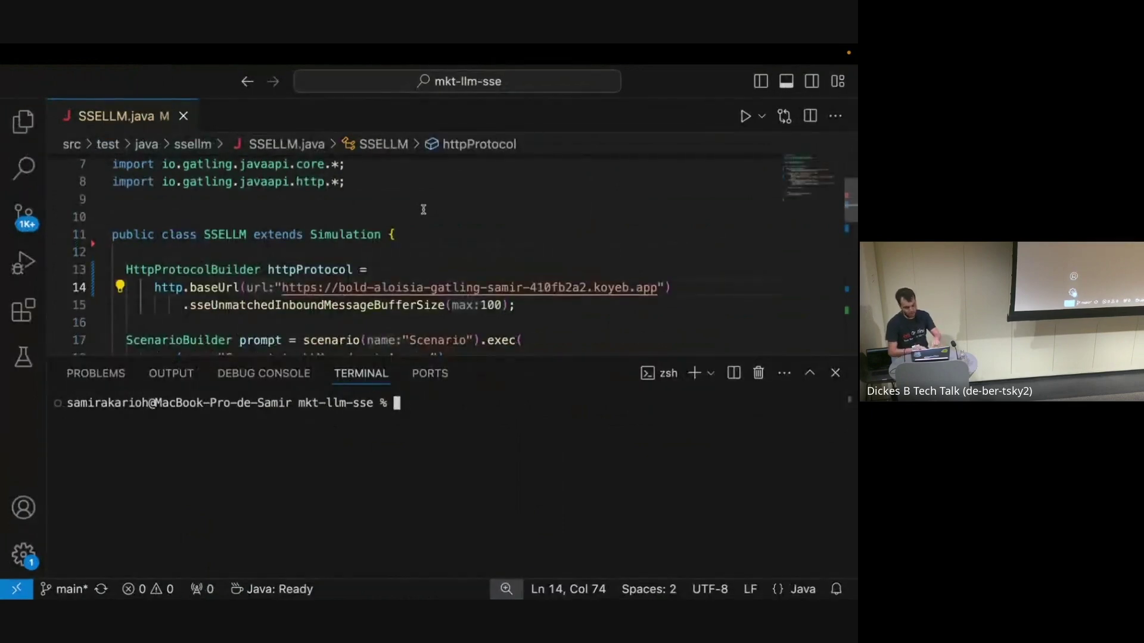
scroll(423, 209, down, 1)
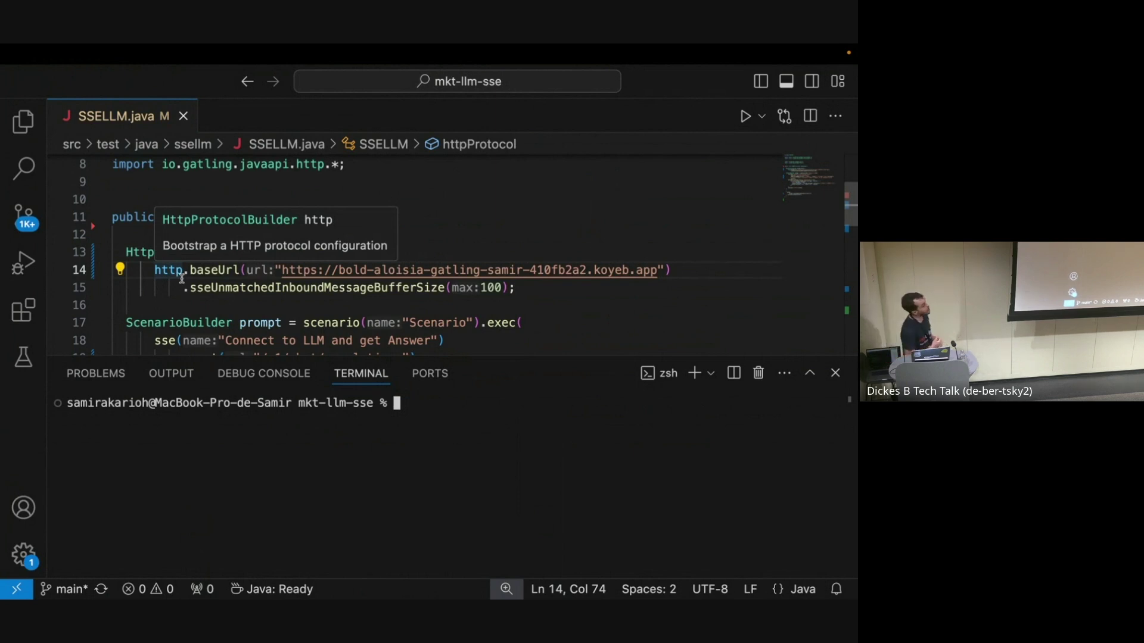
scroll(182, 279, down, 3)
scroll(182, 279, down, 4)
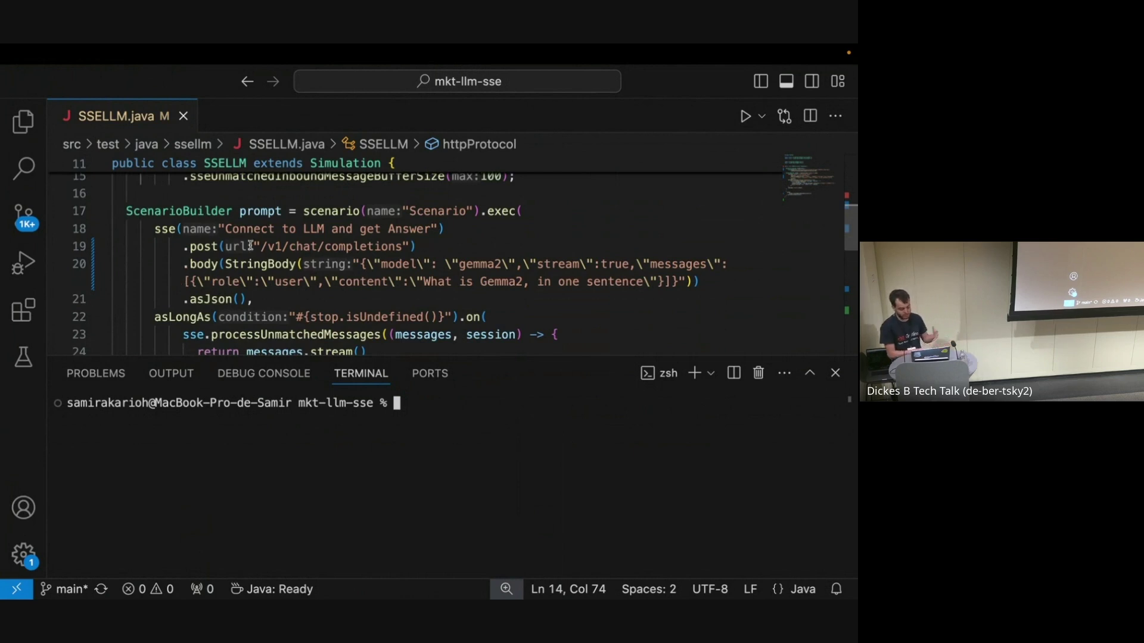
scroll(250, 246, down, 1)
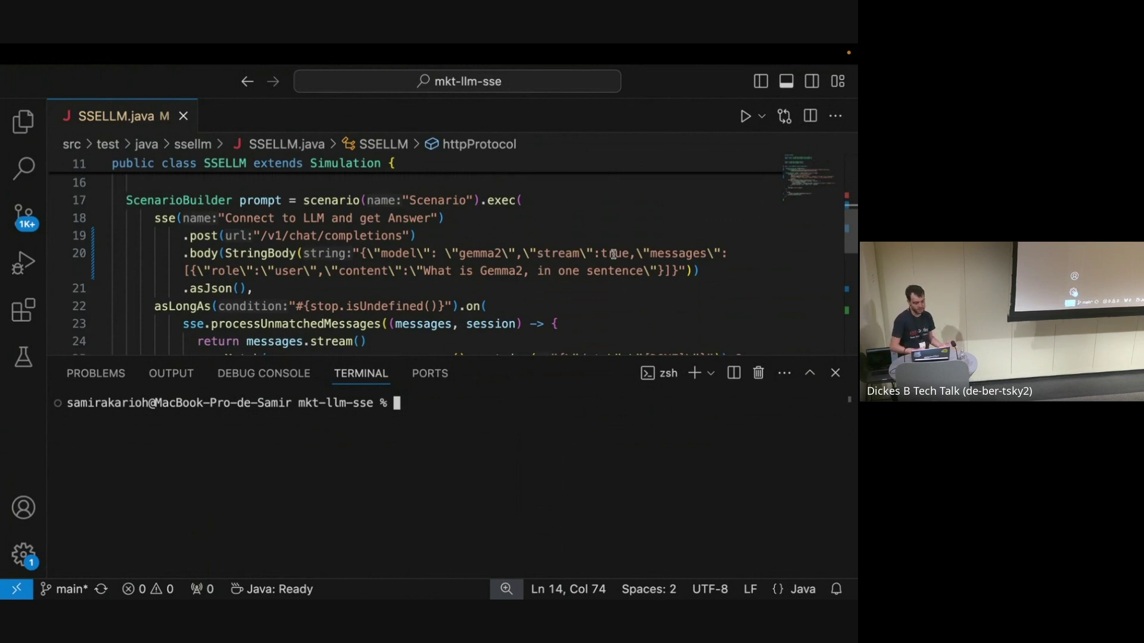
scroll(614, 254, down, 2)
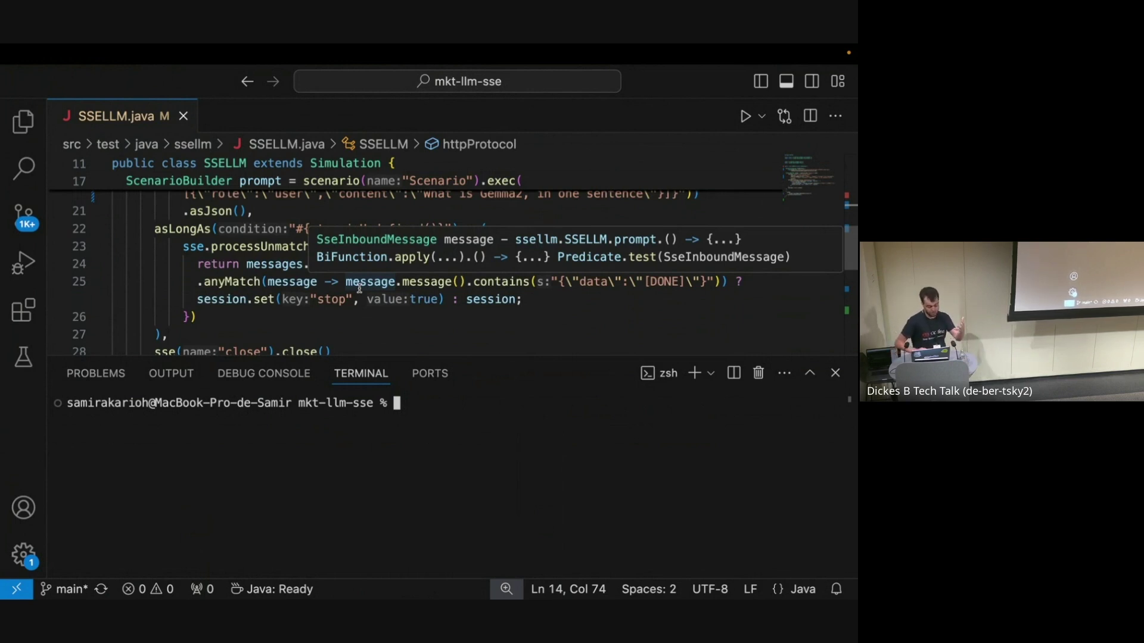
scroll(358, 286, down, 1)
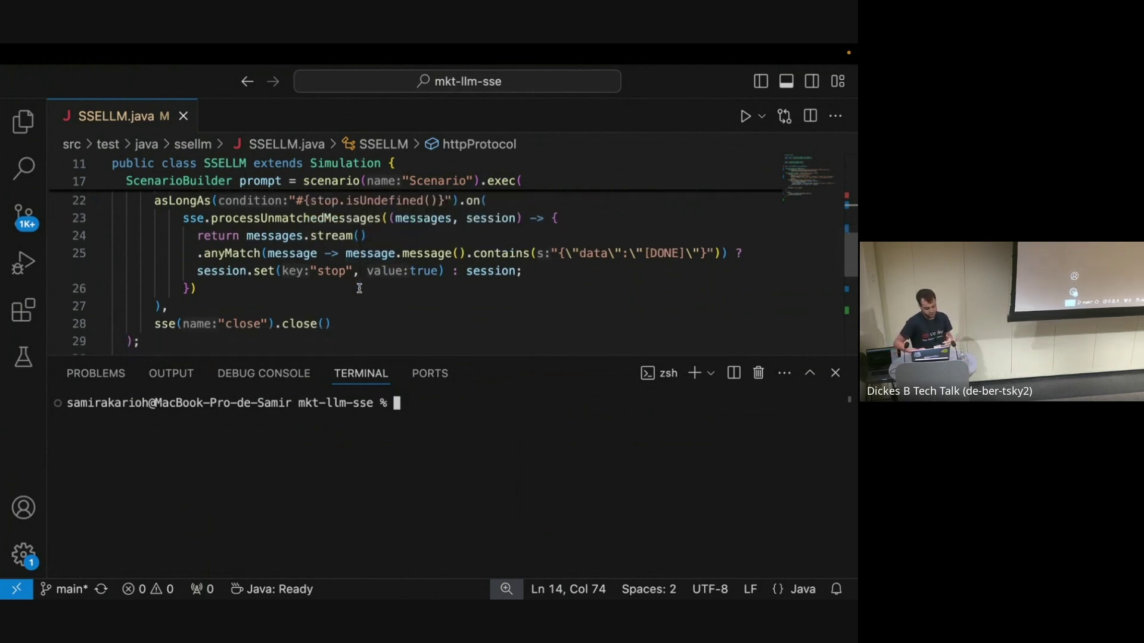
scroll(358, 288, up, 2)
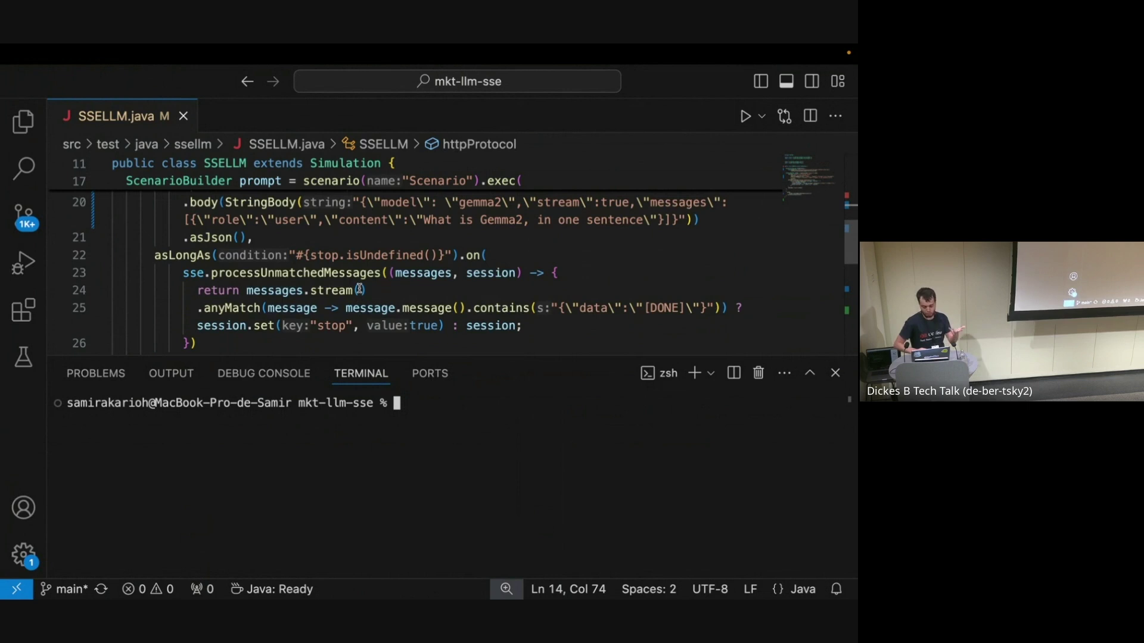
scroll(358, 291, down, 3)
scroll(358, 290, down, 2)
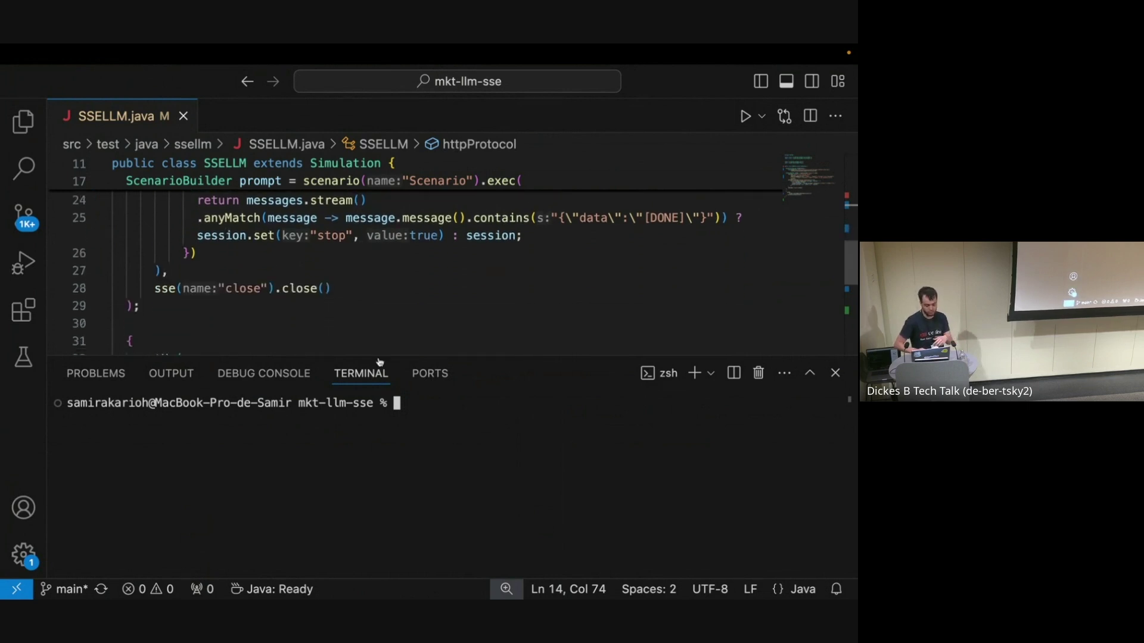
text(./mvnw )
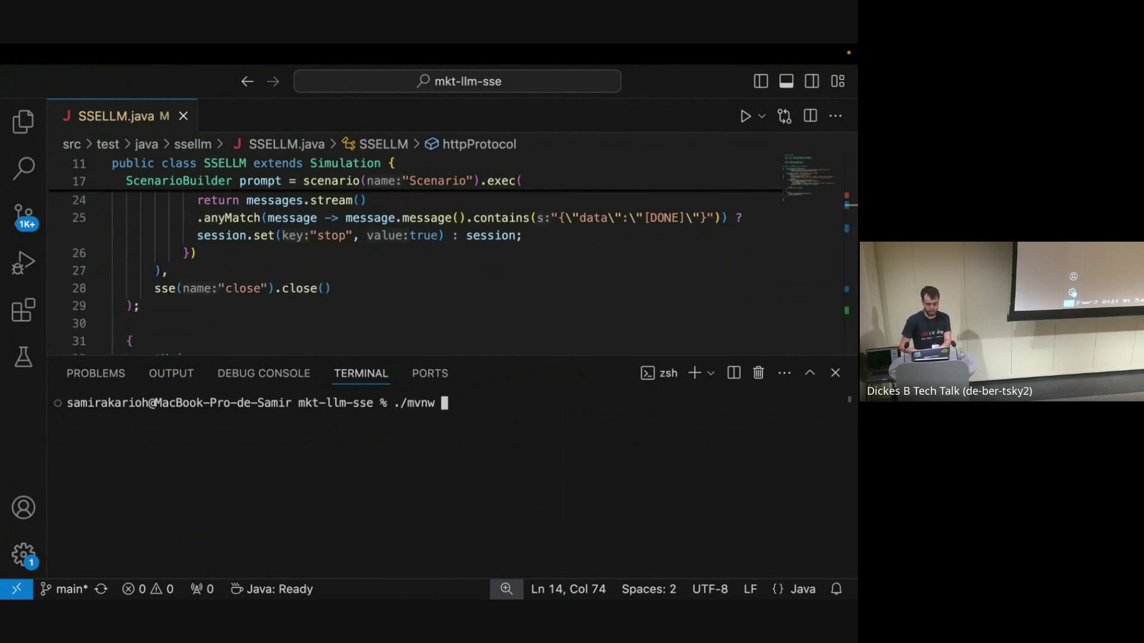
text(gati)
Launch ./mvnw gatling:test so the sselm.SSELLM simulation starts, then return to the browser
key(BackSpace)
text(ling:test)
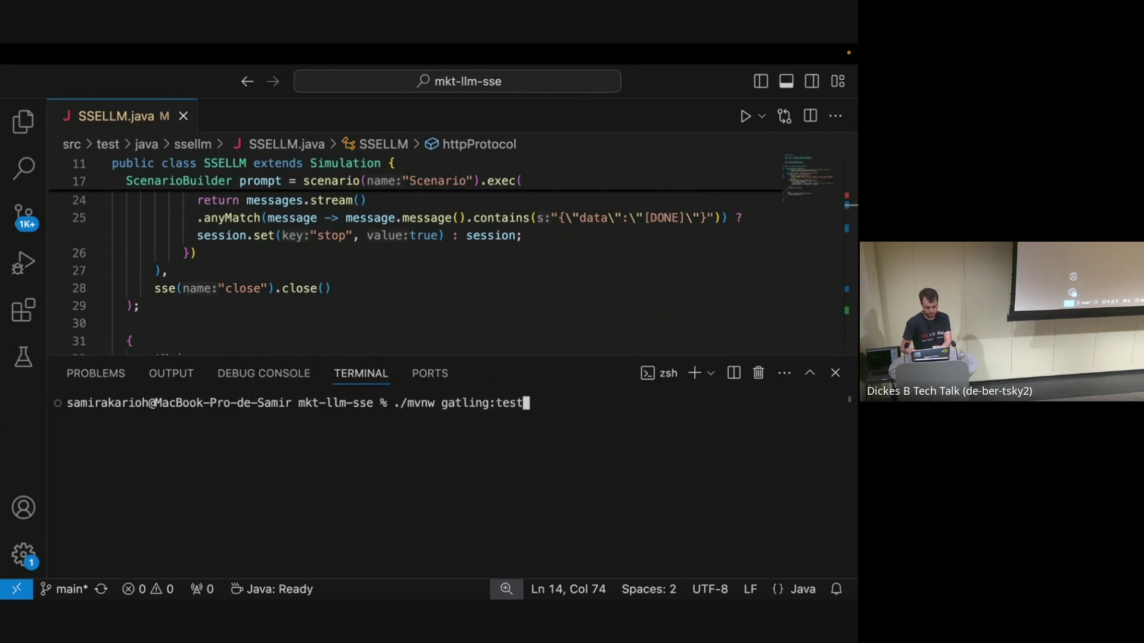
key(Return)
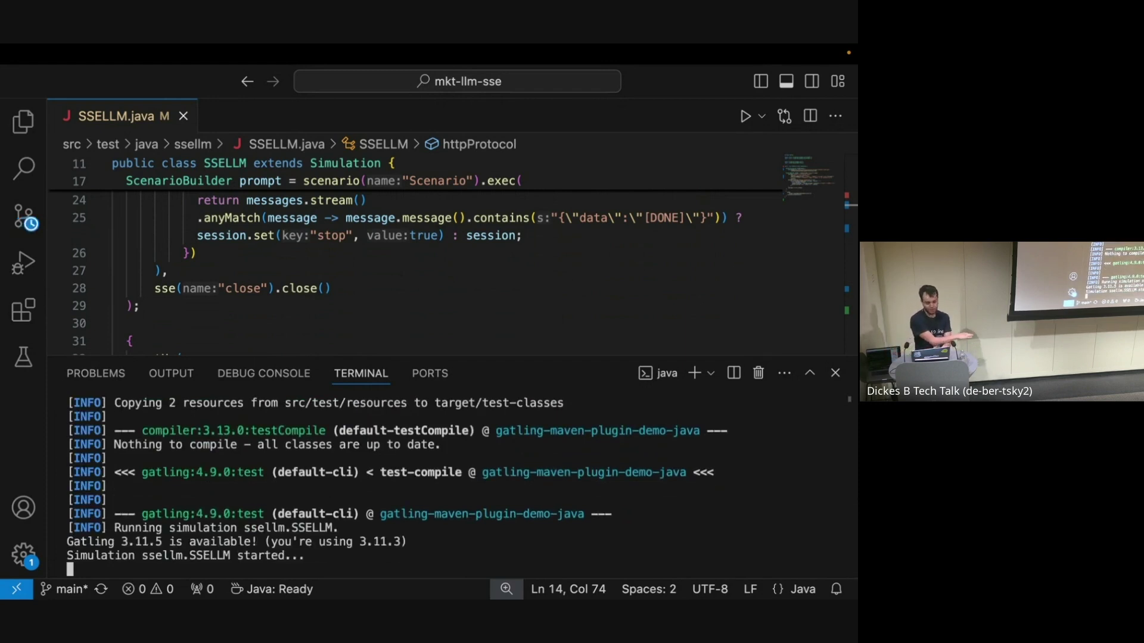
key(ctrl+Left)
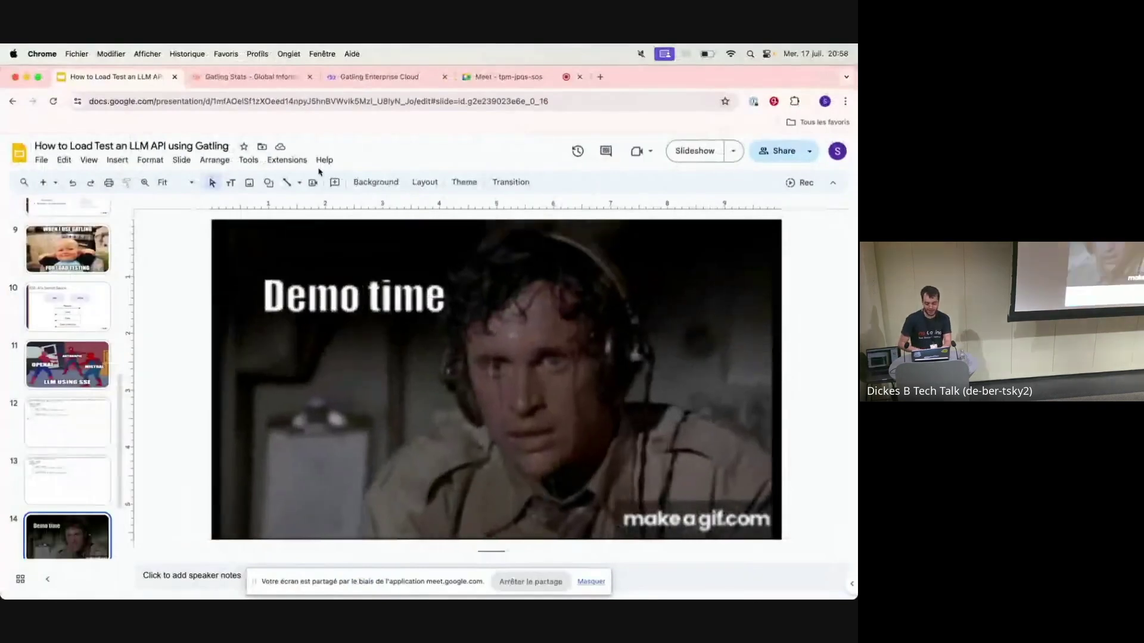
Review the local report's Global stats and 'Connect to LLM and get Answer' details, then the Enterprise run at 150% zoom
click(266, 84)
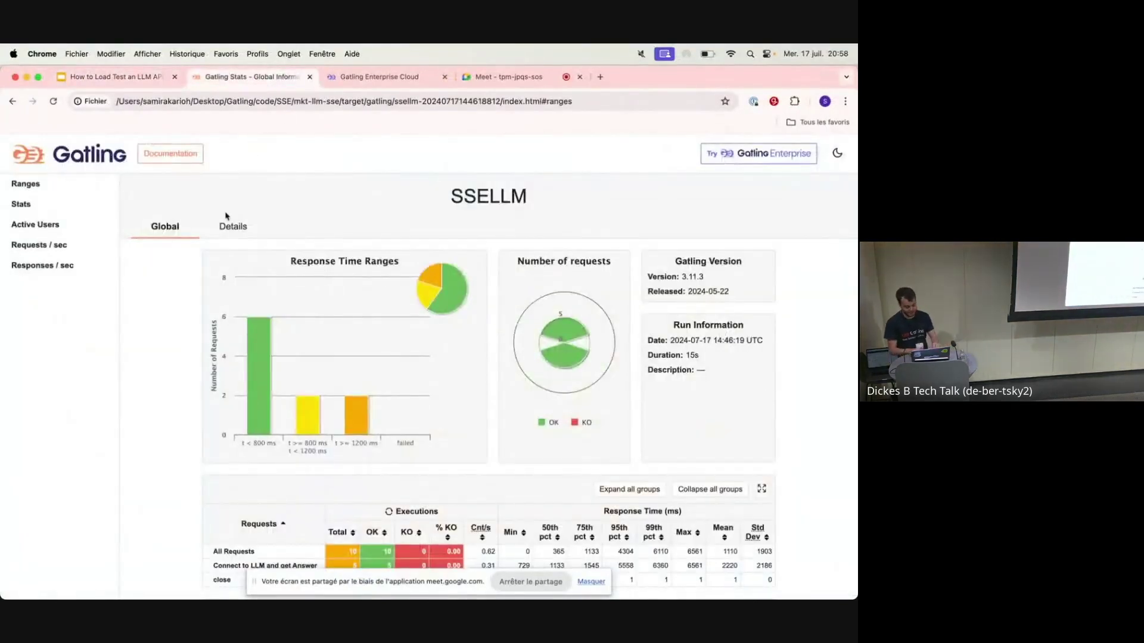
key(super+plus)
key(super+plus)
key(super+plus)
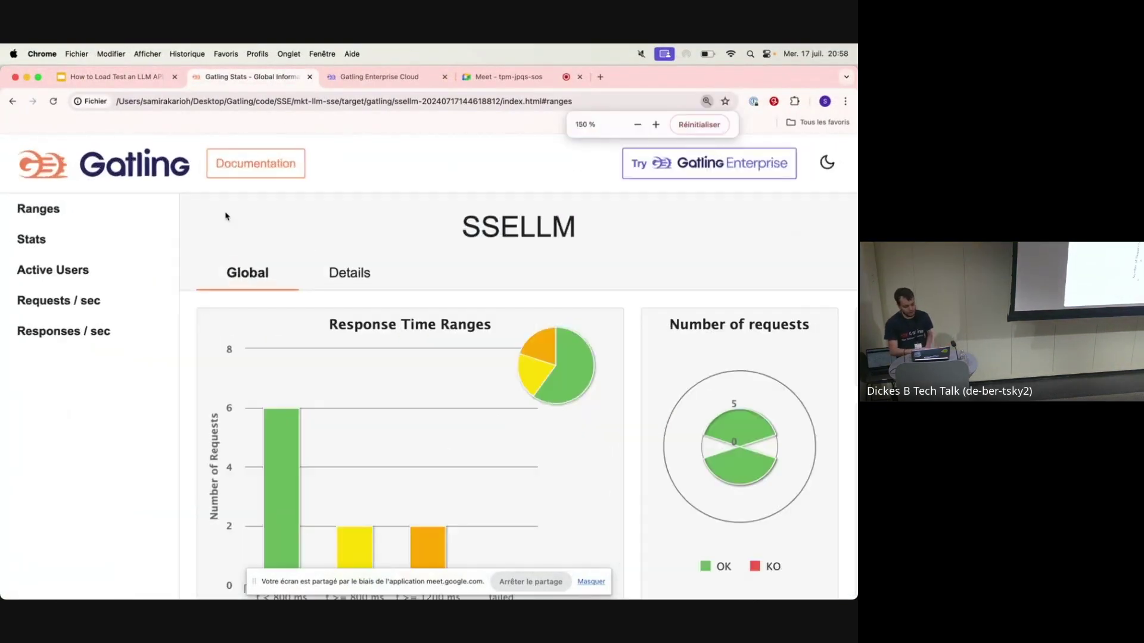
scroll(280, 222, down, 2)
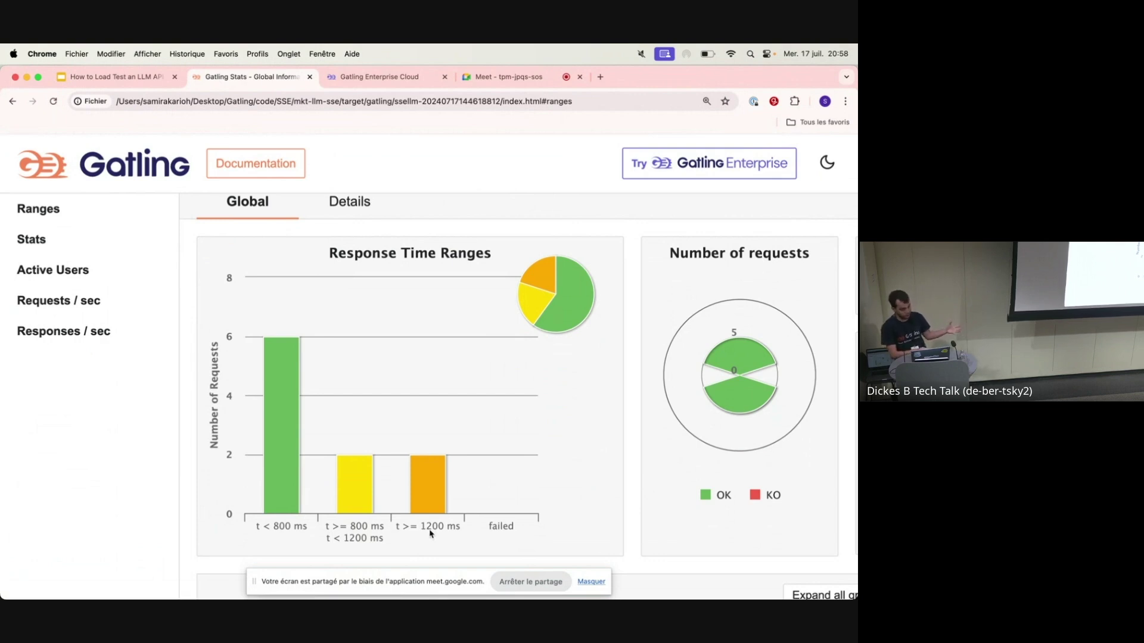
scroll(430, 534, down, 1)
scroll(431, 534, down, 1)
scroll(429, 534, down, 3)
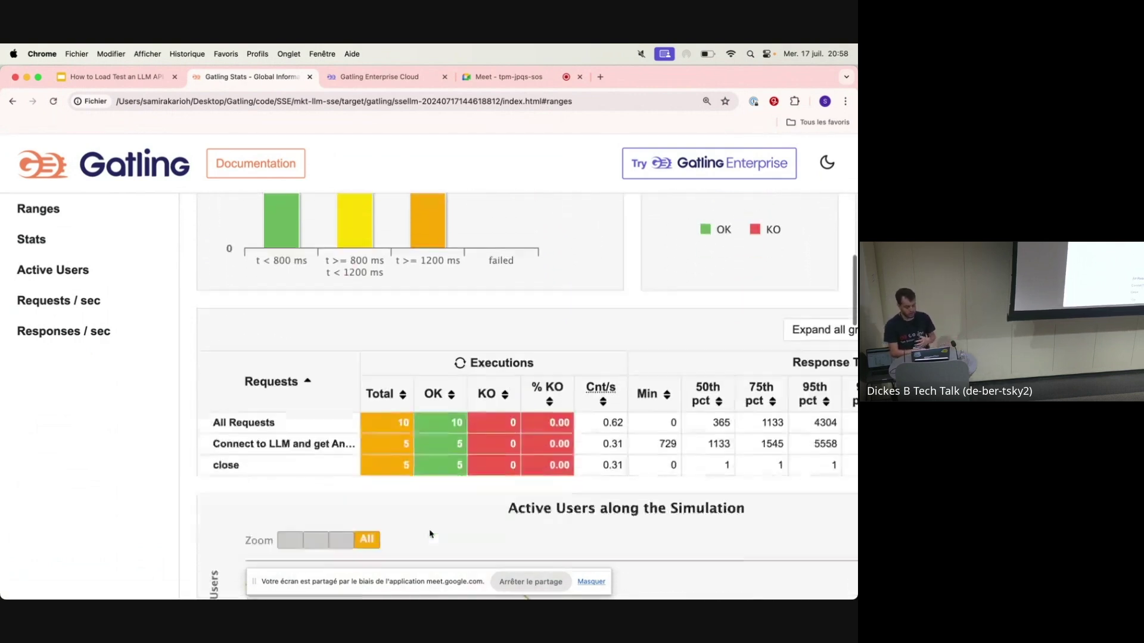
scroll(430, 534, down, 1)
scroll(268, 243, up, 5)
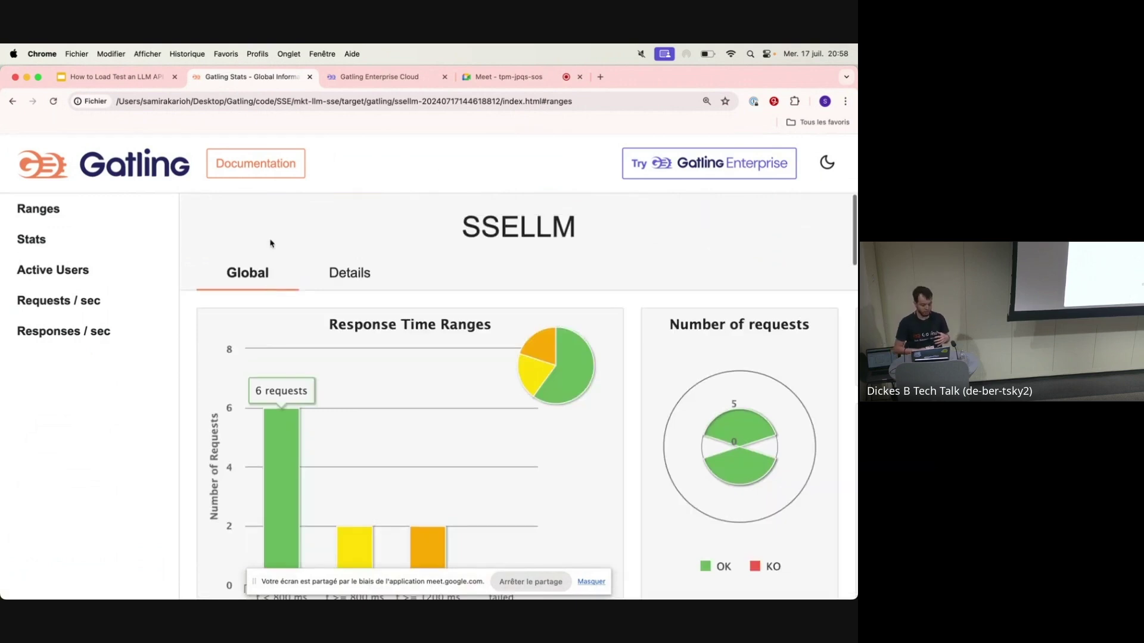
click(344, 268)
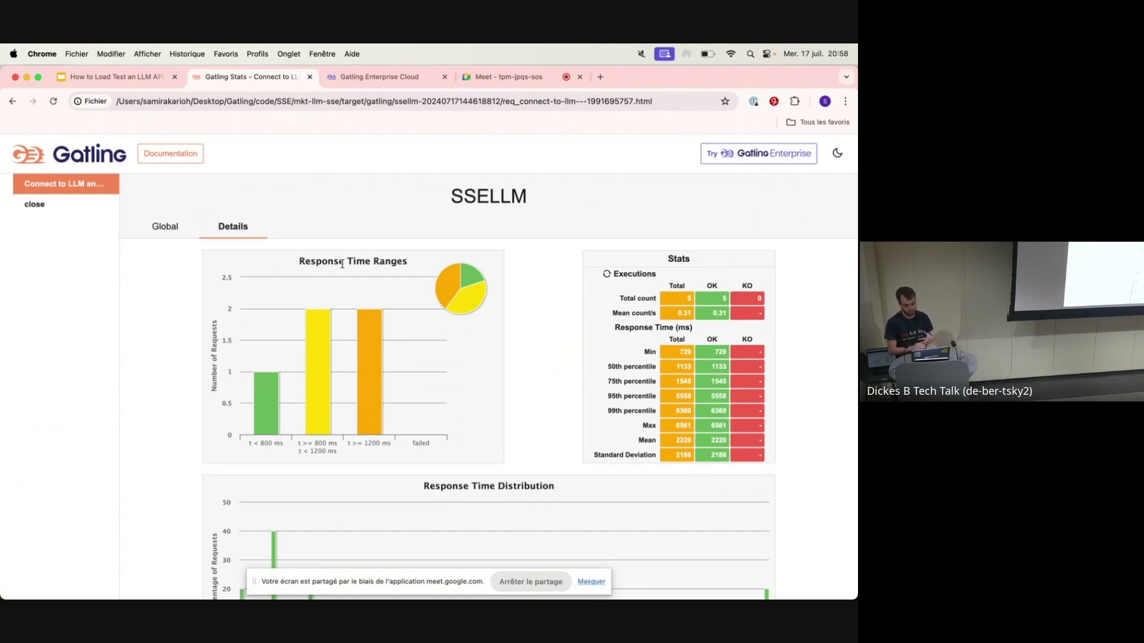
click(399, 76)
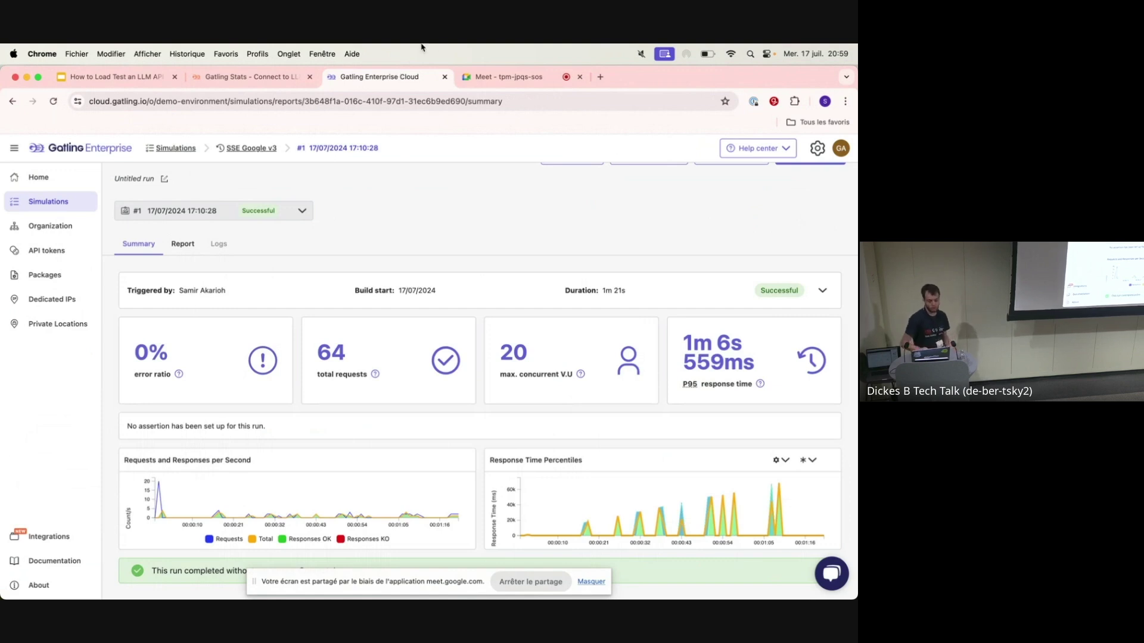
Expand the run's load locations, view the Report tab request charts, and go back to the slides
click(390, 288)
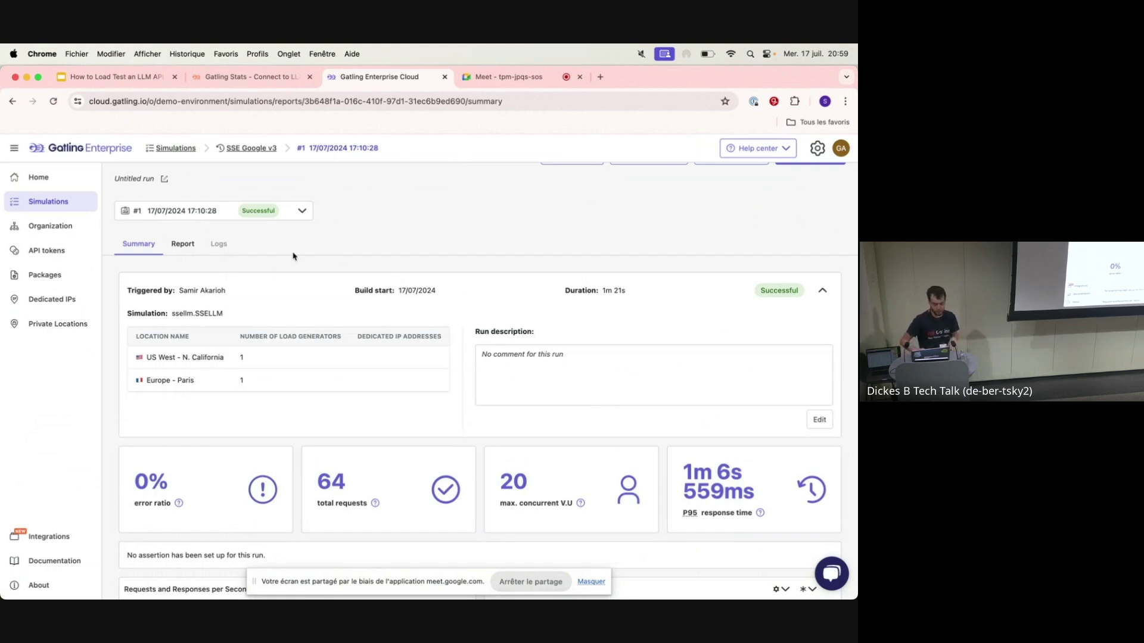
click(182, 244)
scroll(263, 326, down, 2)
scroll(263, 327, down, 1)
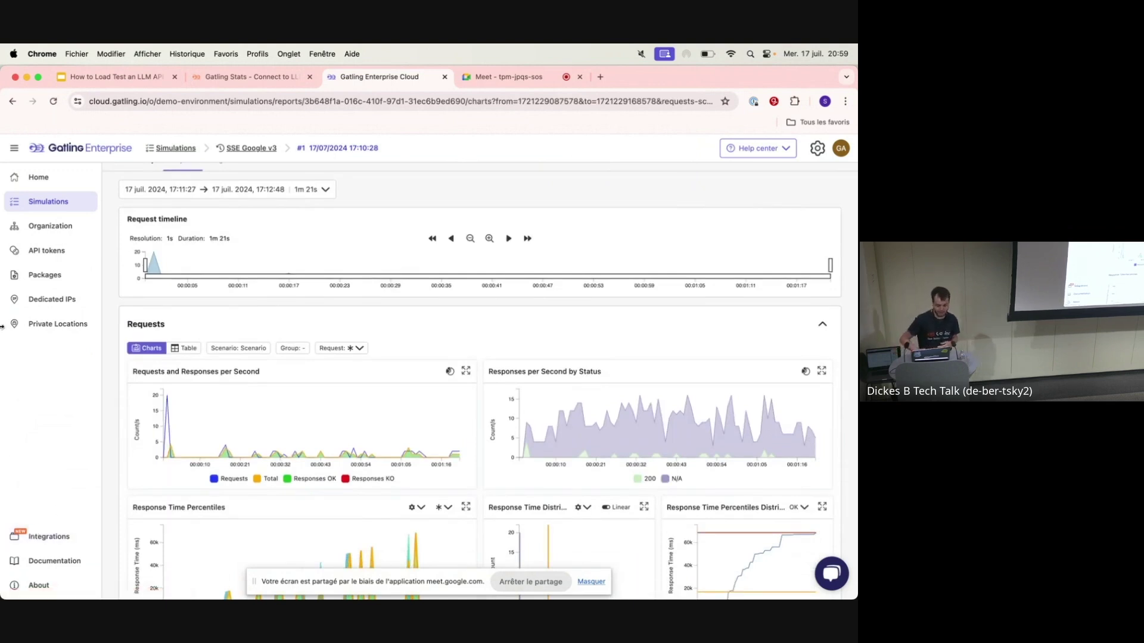
click(111, 76)
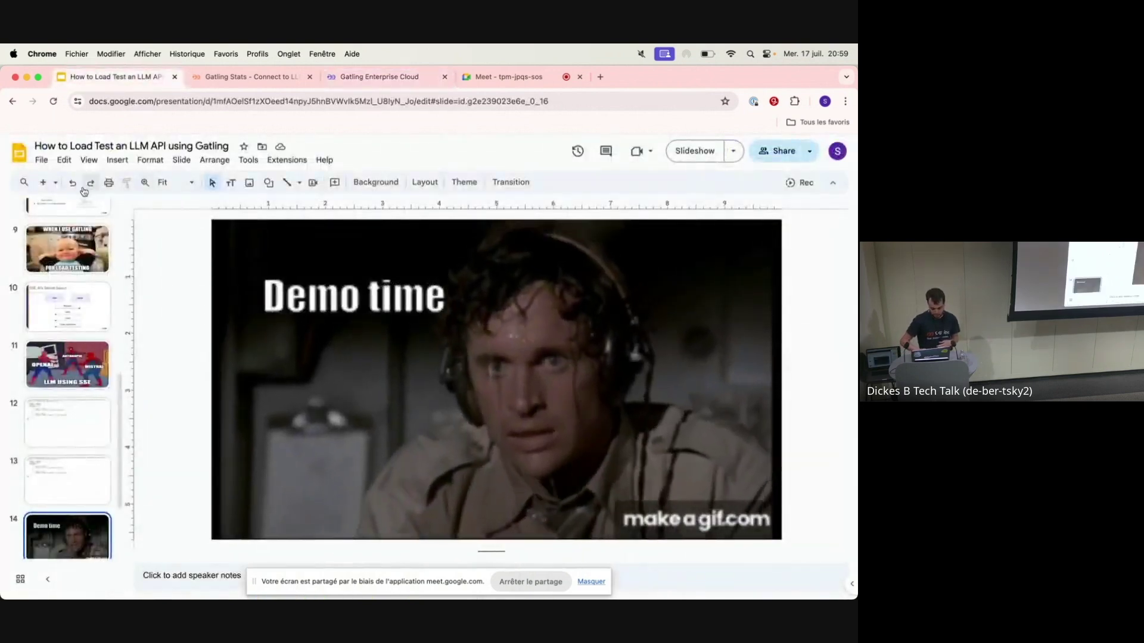
Start the full-screen slideshow and advance to the 'How to support us?' slide
click(690, 151)
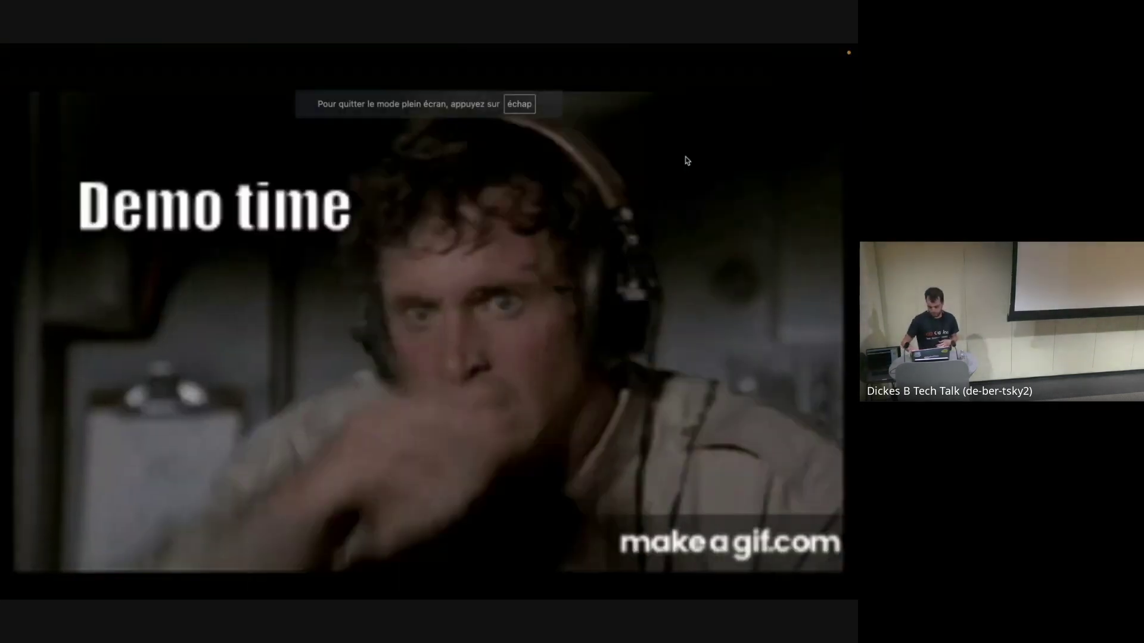
key(Right)
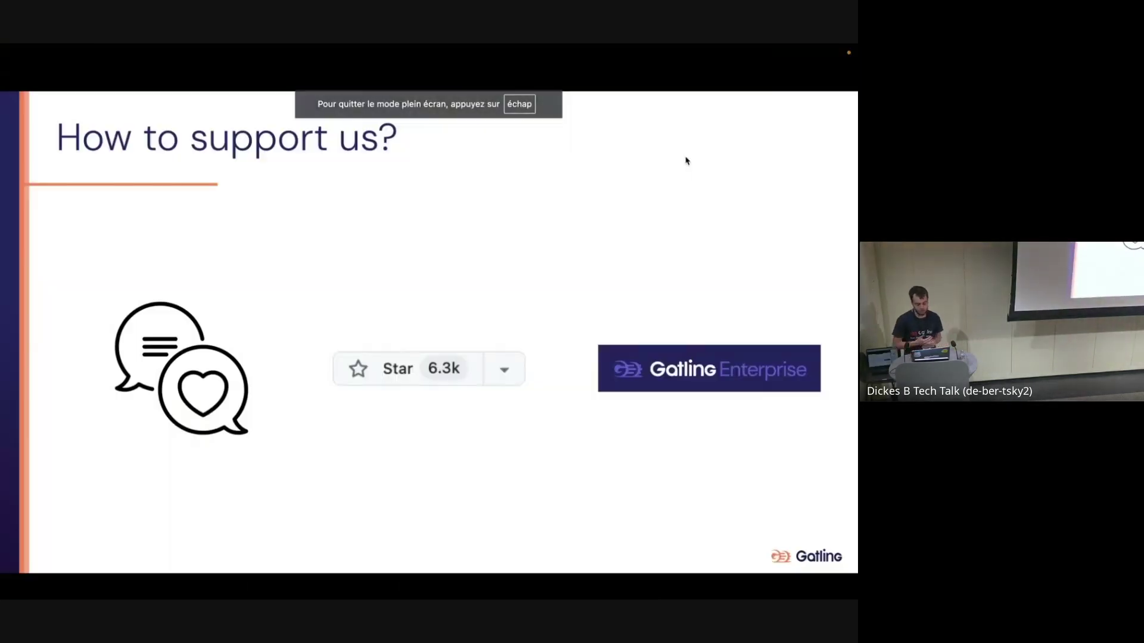